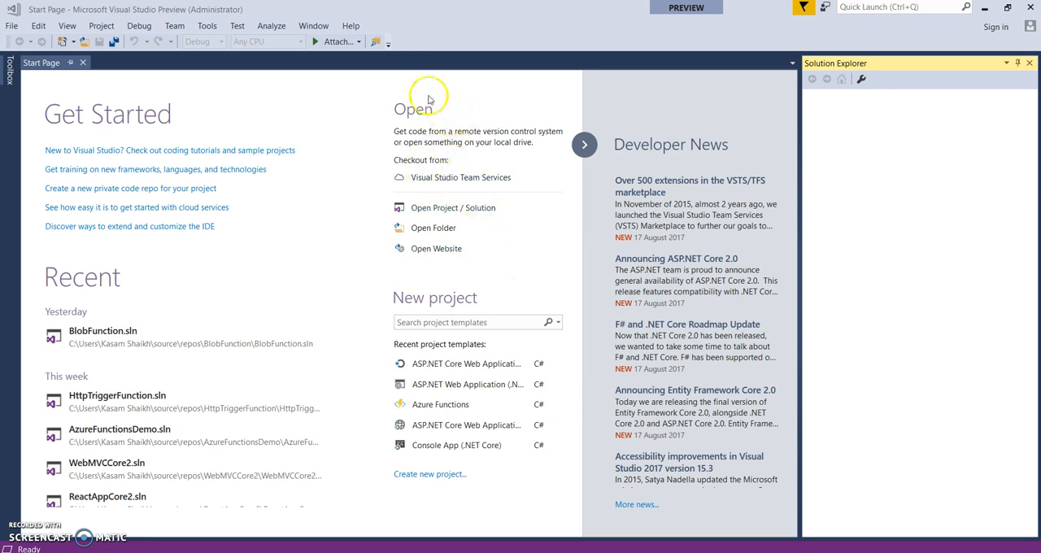
Start a new ASP.NET Core Web Application project in Visual C# named MiCoreMVCApp
left_click(13, 26)
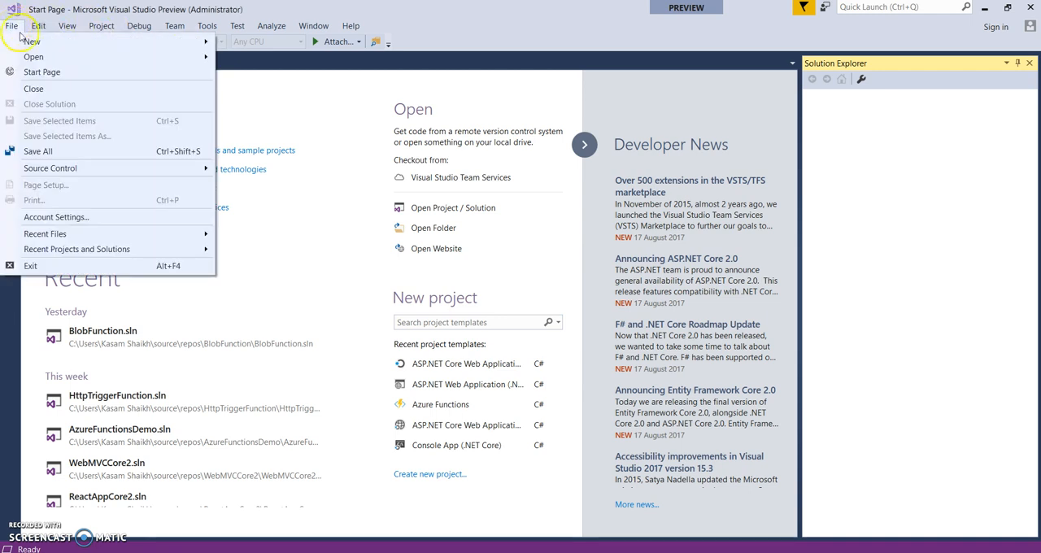
mouse_move(37, 40)
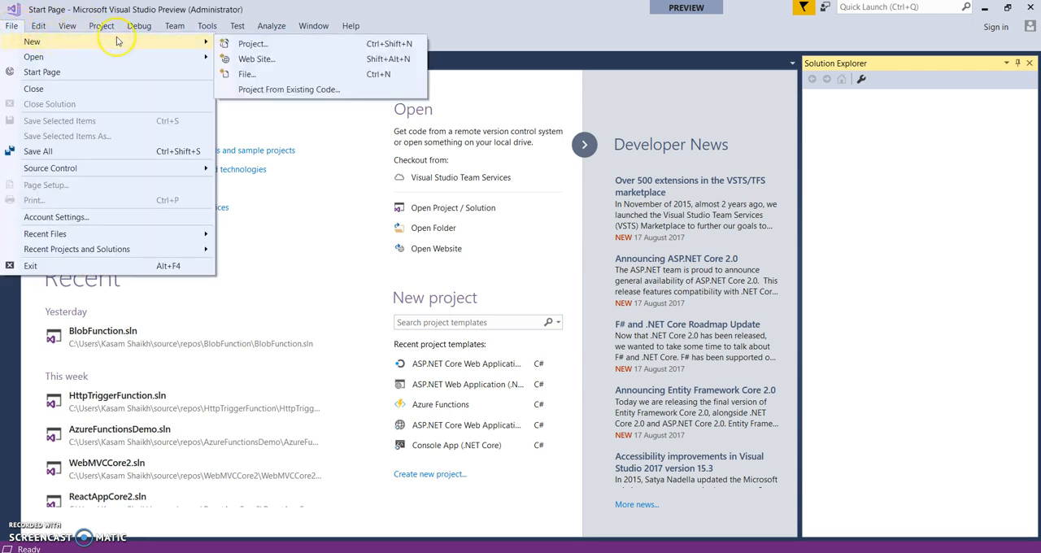
left_click(246, 44)
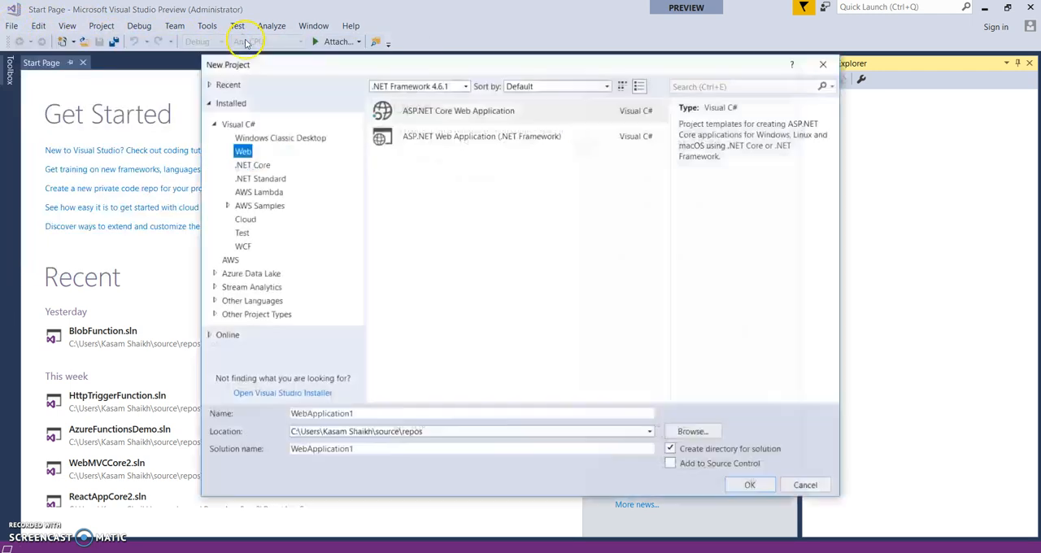
left_click(468, 118)
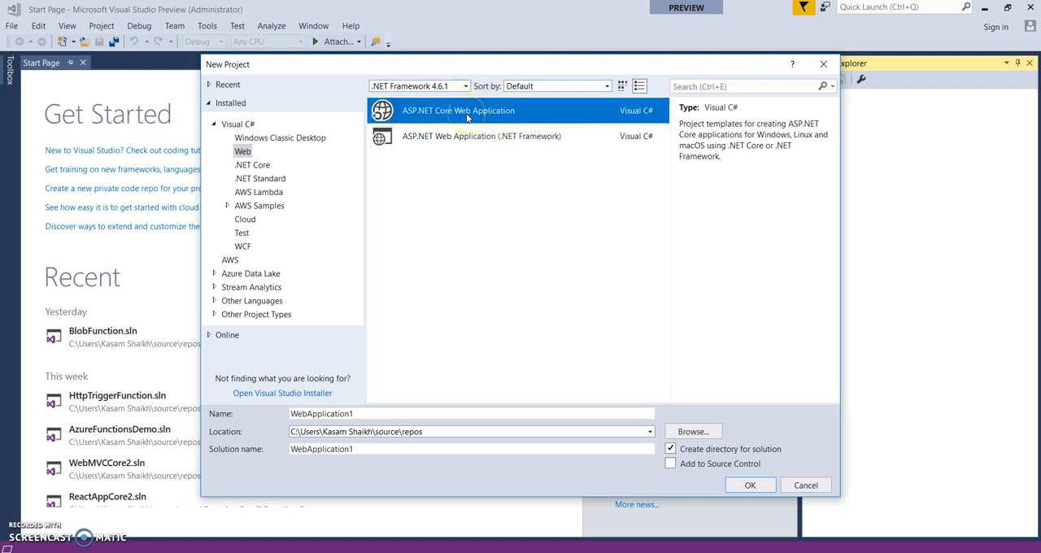
double_click(332, 415)
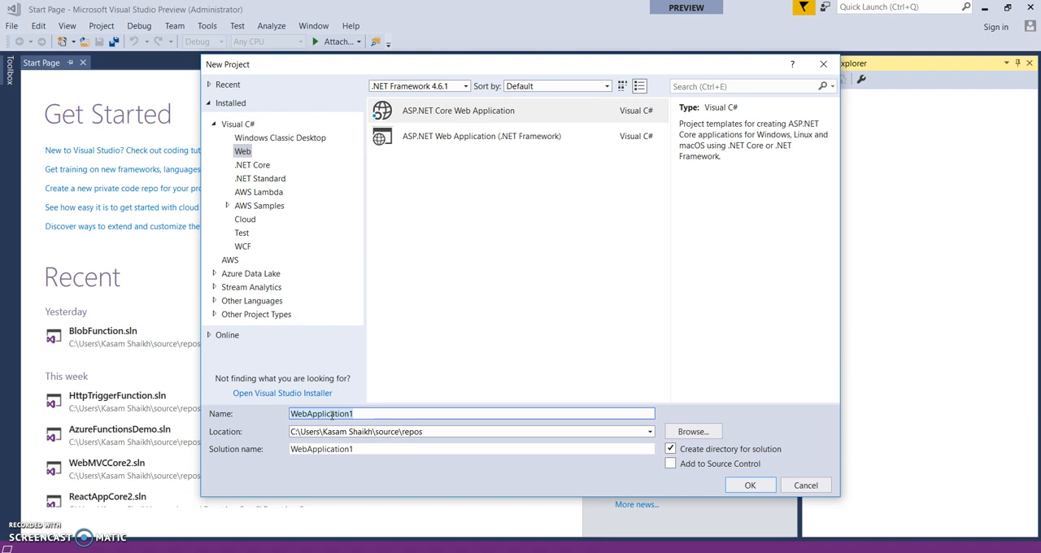
type("MiCoreMVCApp")
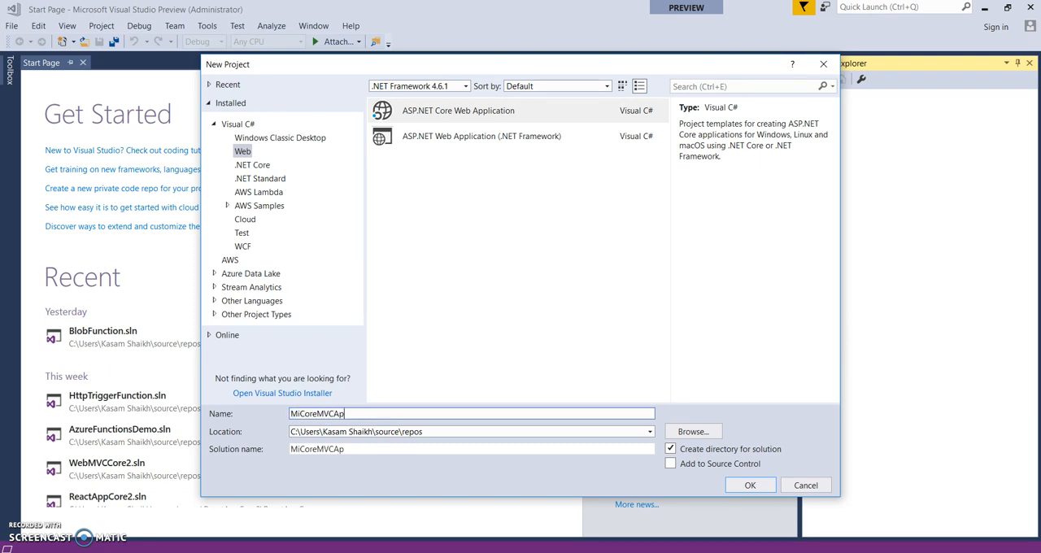
left_click(750, 487)
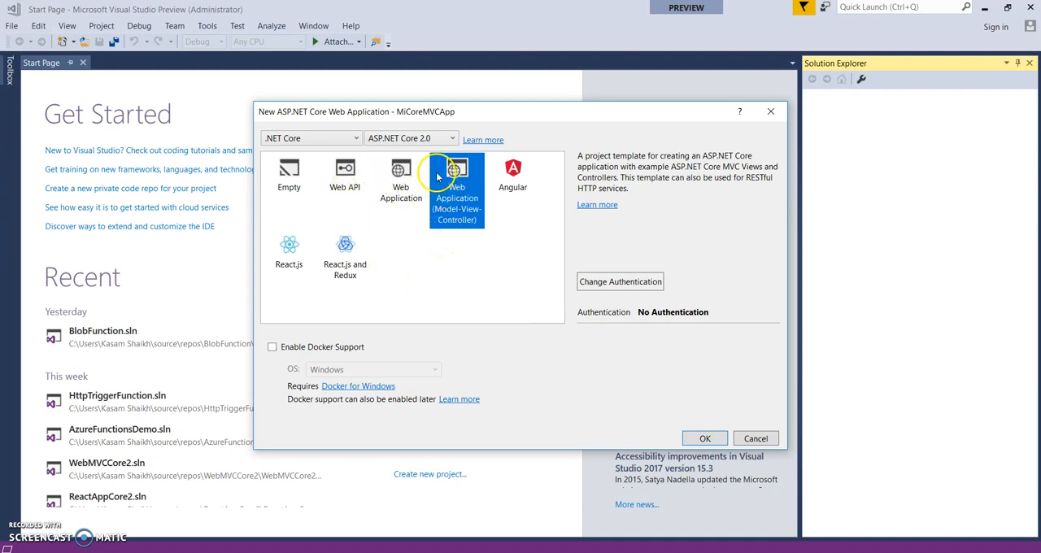
Browse the project templates offered for ASP.NET Core 1.0 and 1.1, and return to ASP.NET Core 2.0
left_click(438, 144)
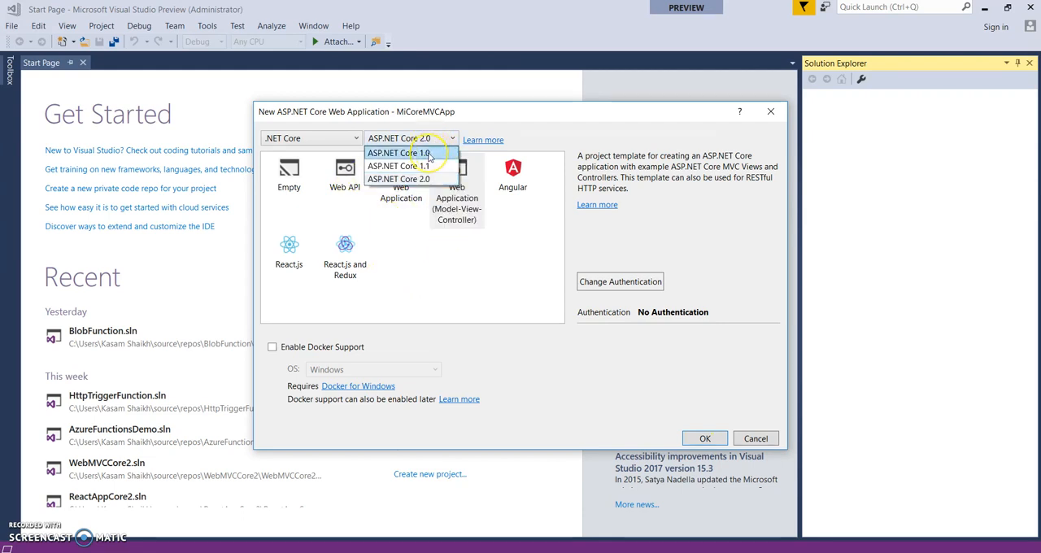
left_click(431, 158)
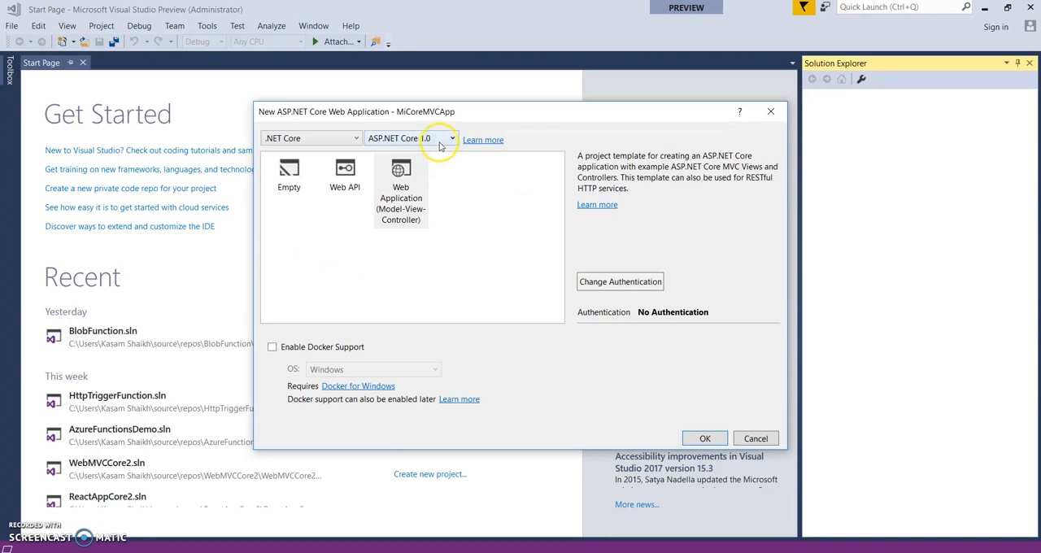
left_click(441, 145)
left_click(439, 166)
left_click(434, 144)
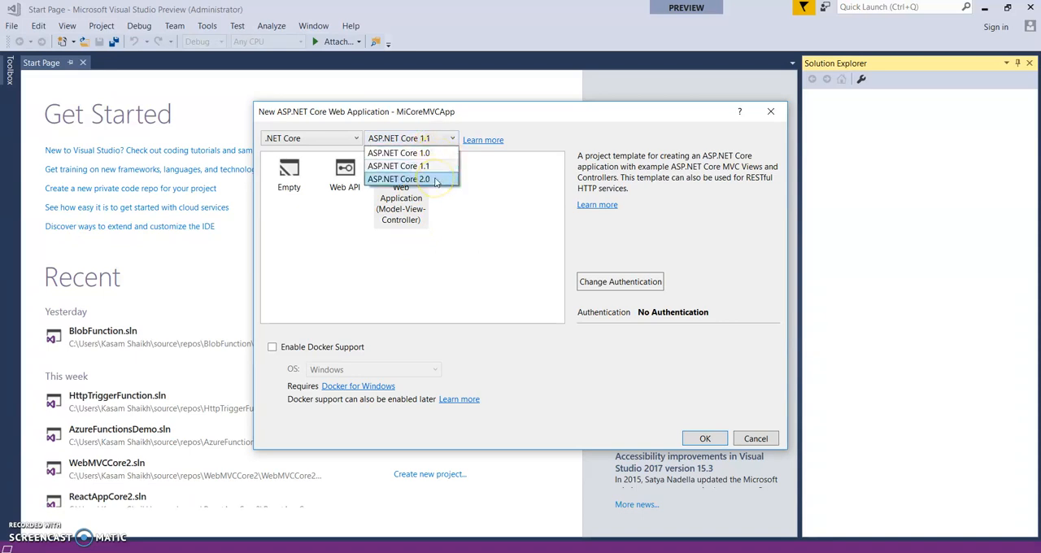
left_click(436, 179)
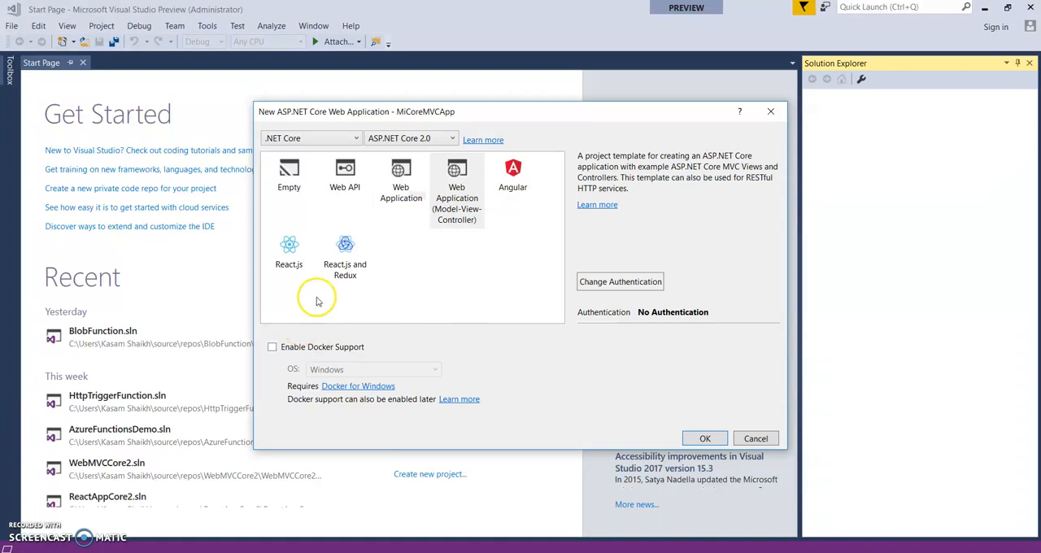
Create the project from the Web Application (Model-View-Controller) template
left_click(407, 198)
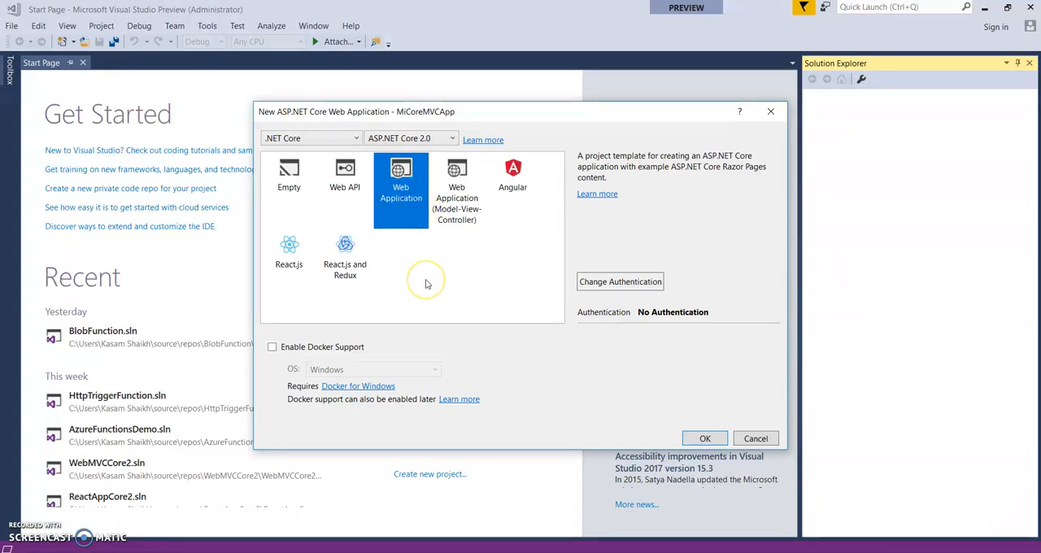
left_click(456, 214)
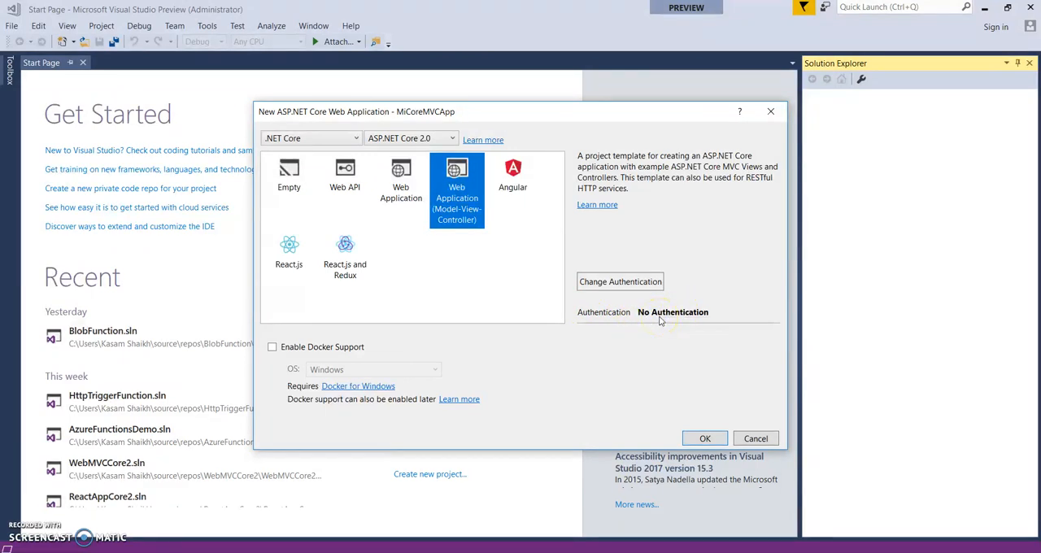
left_click(707, 439)
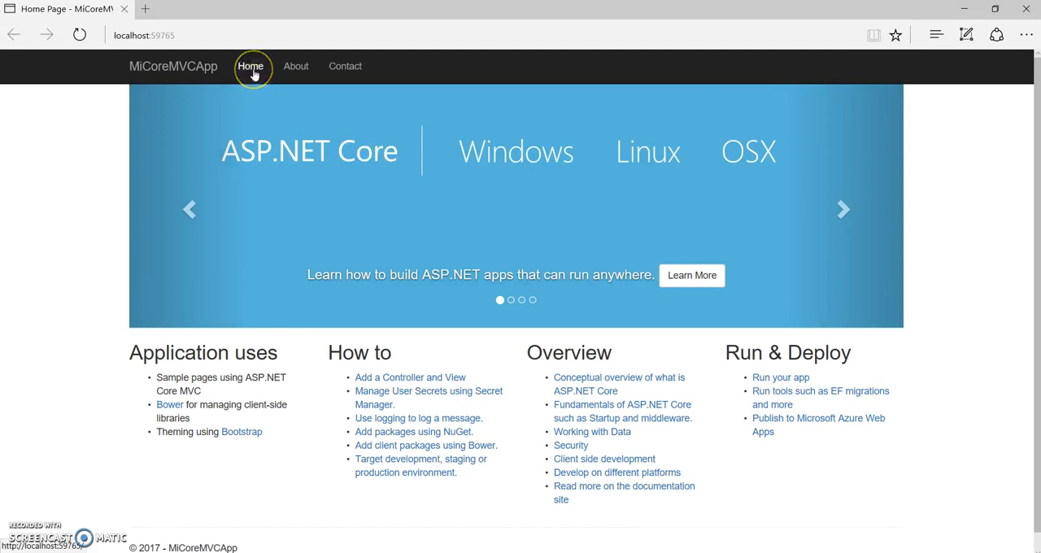
Check the Home, About and Contact pages of the locally running app, and close the browser
left_click(251, 69)
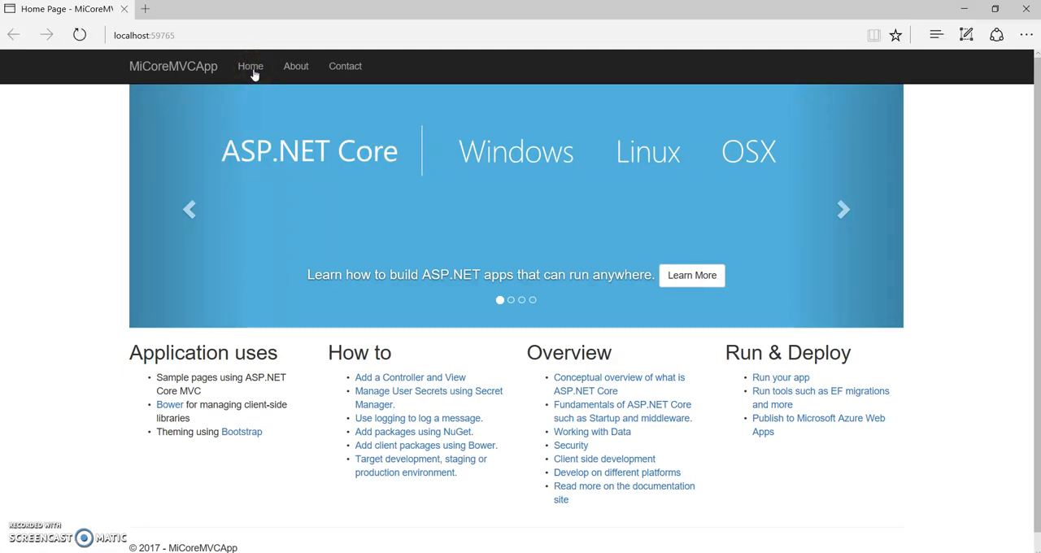
left_click(303, 66)
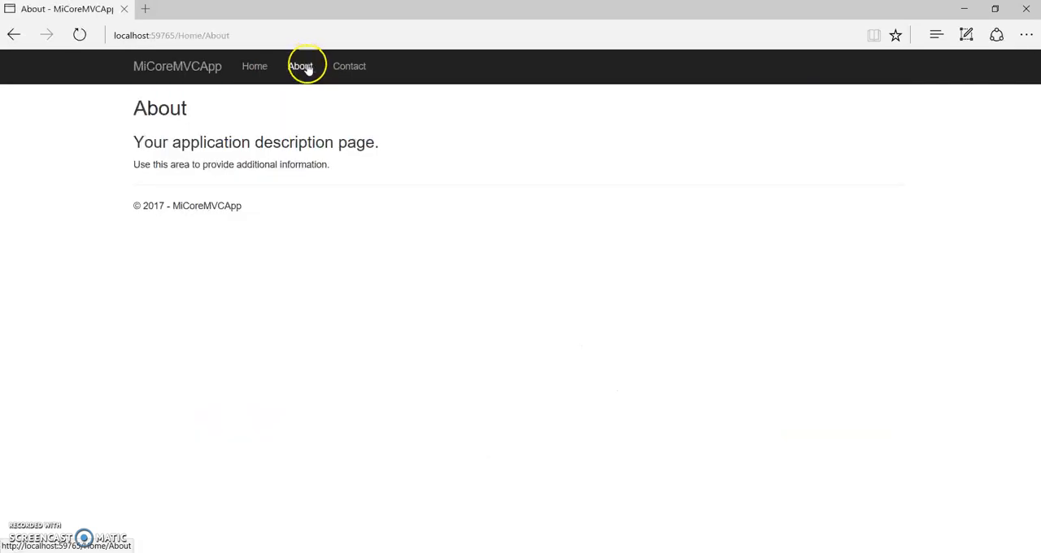
left_click(349, 68)
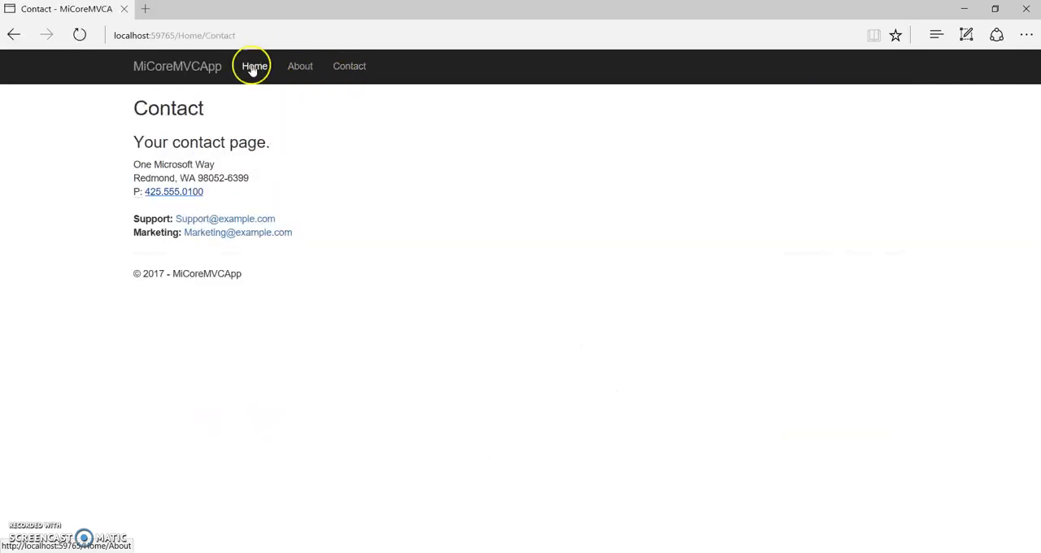
left_click(199, 65)
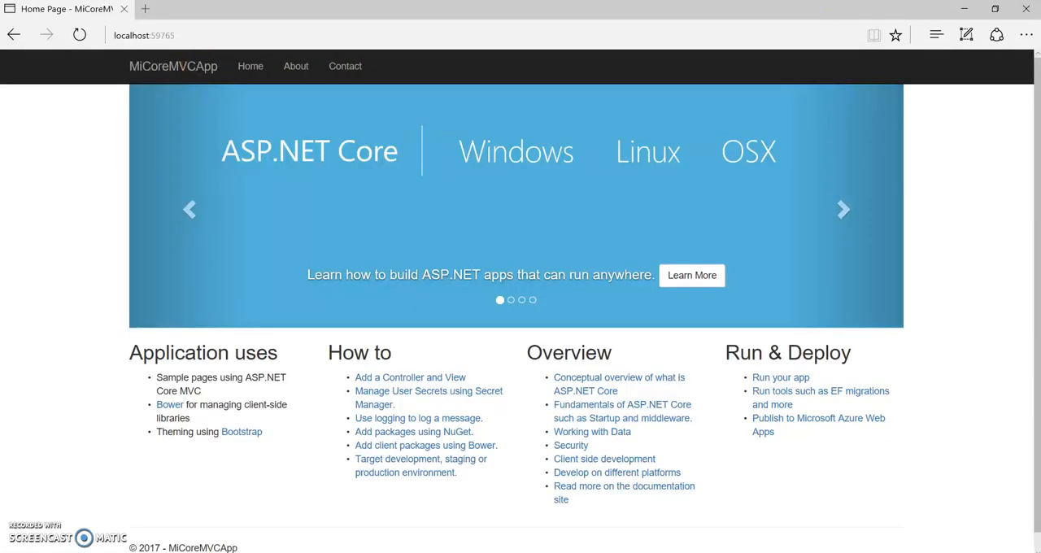
left_click(1026, 9)
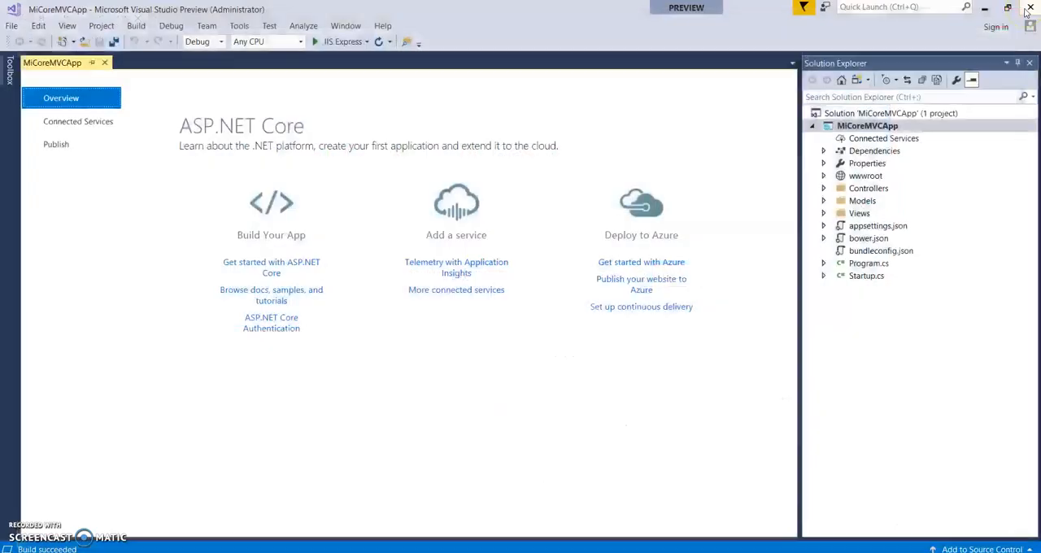
Open the publish options for the MiCoreMVCApp project
left_click(827, 127)
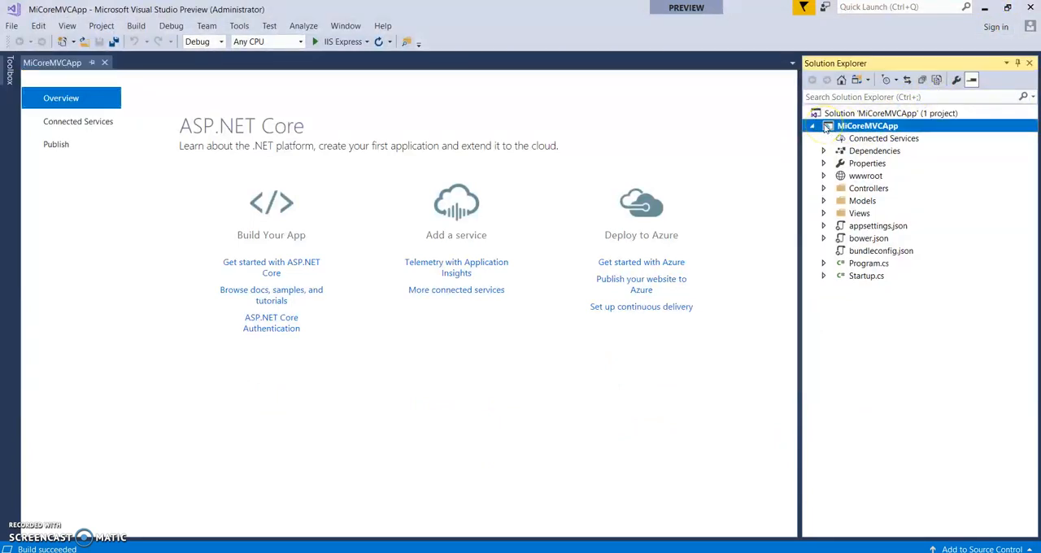
right_click(828, 128)
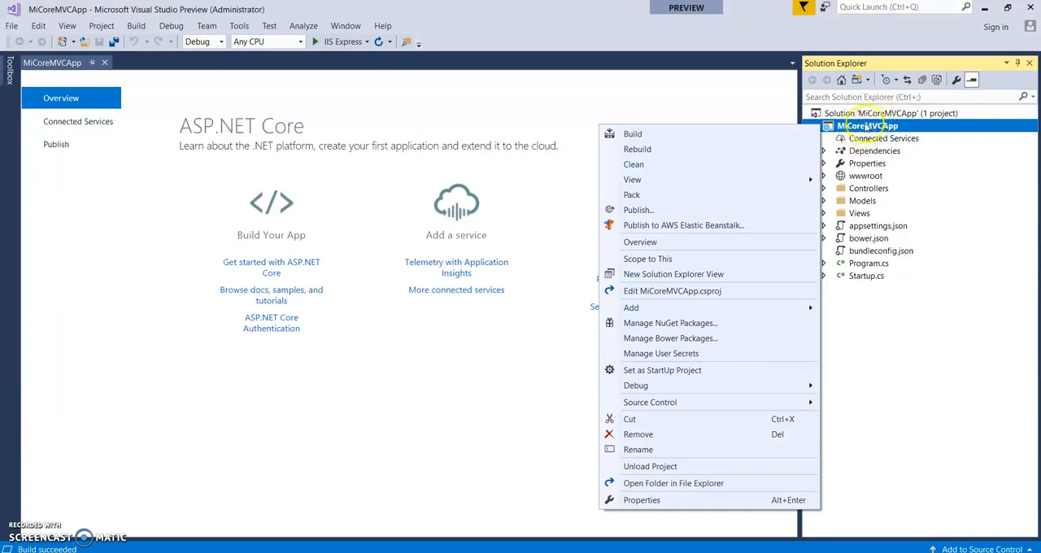
left_click(639, 210)
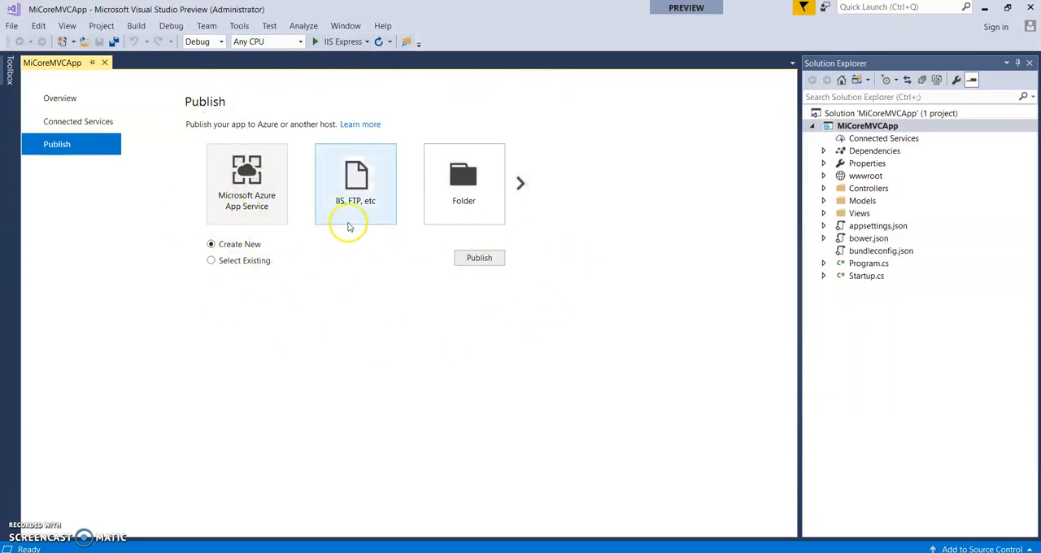
Browse the publish targets, and start publishing to Microsoft Azure App Service with the Create New option
left_click(521, 184)
left_click(521, 184)
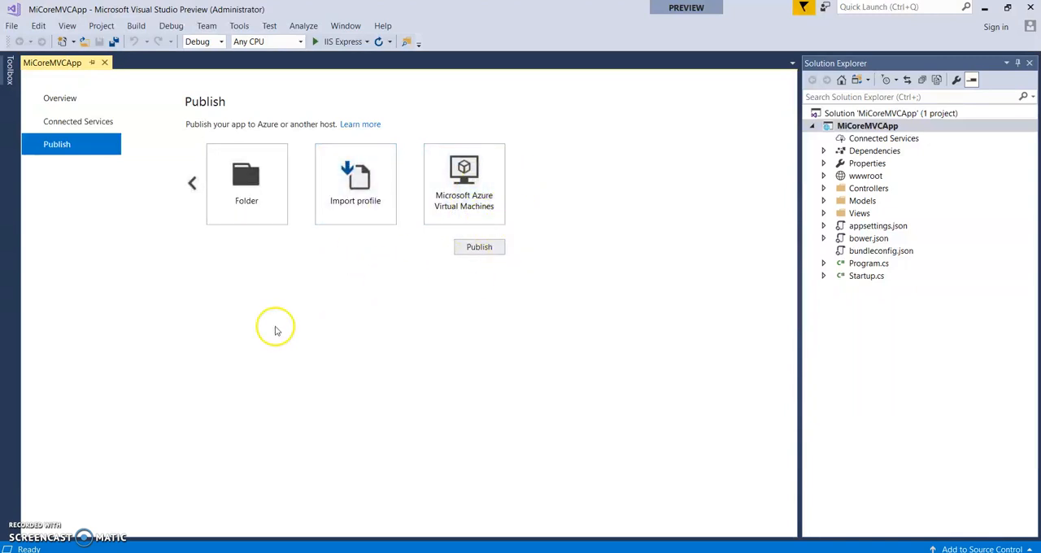
left_click(193, 184)
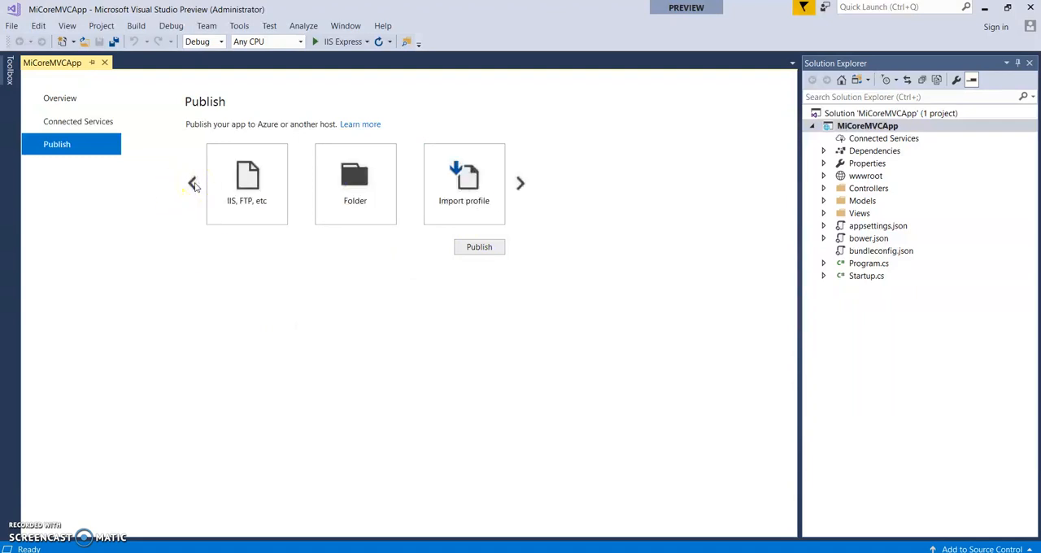
left_click(193, 184)
left_click(248, 202)
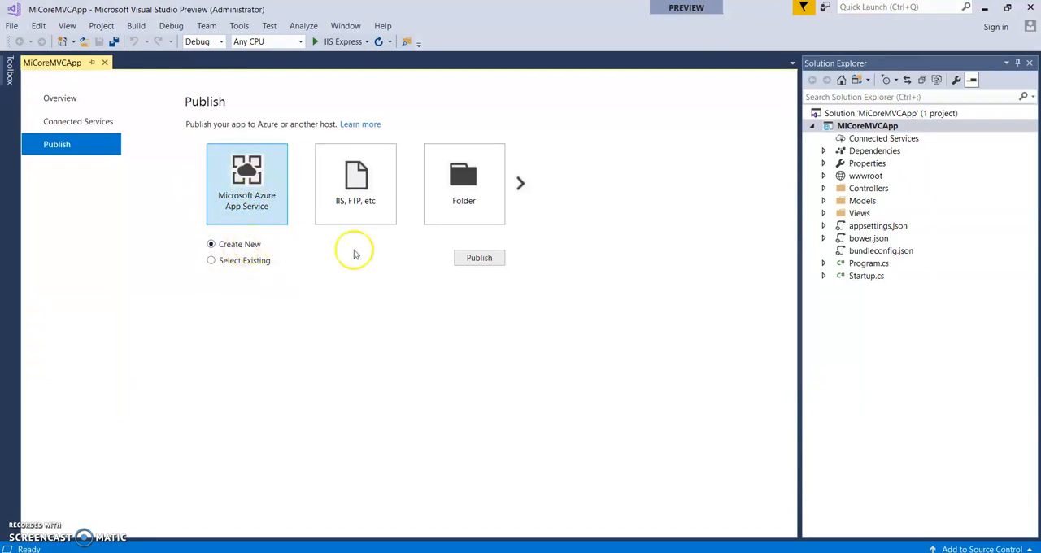
left_click(480, 259)
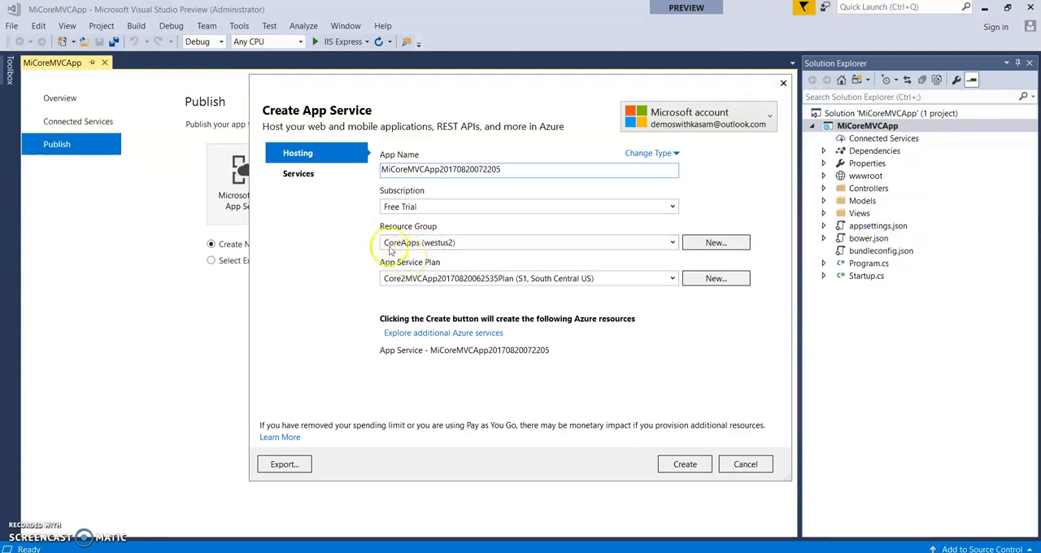
Switch to the Azure portal in the browser, refresh the resource groups list and open the CoreApps group
left_click(437, 552)
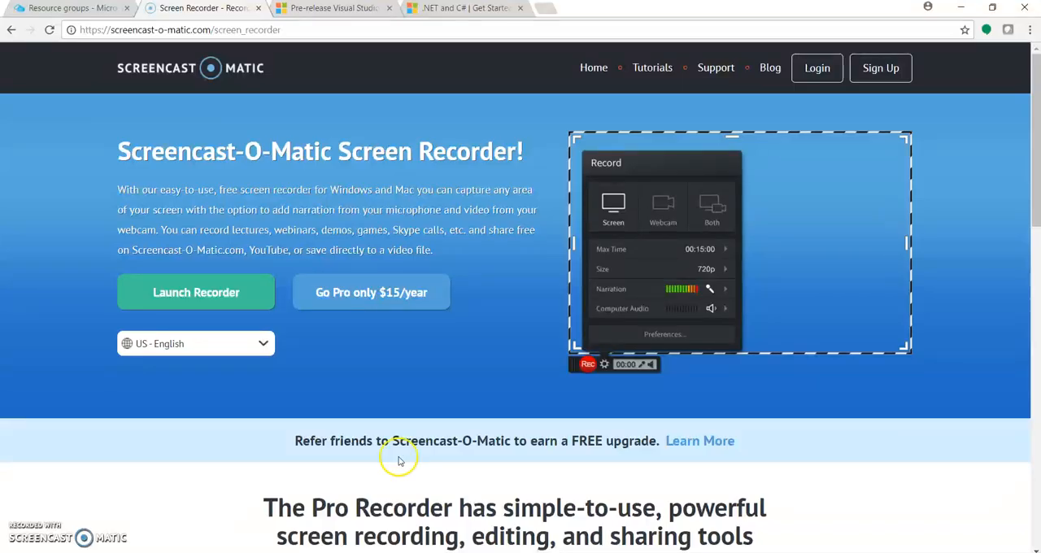
left_click(87, 6)
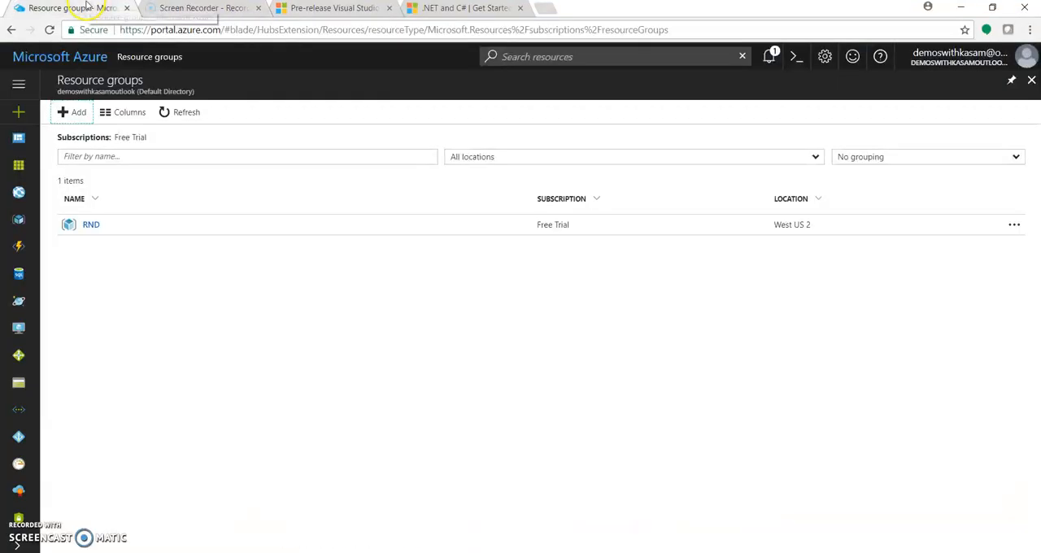
left_click(182, 118)
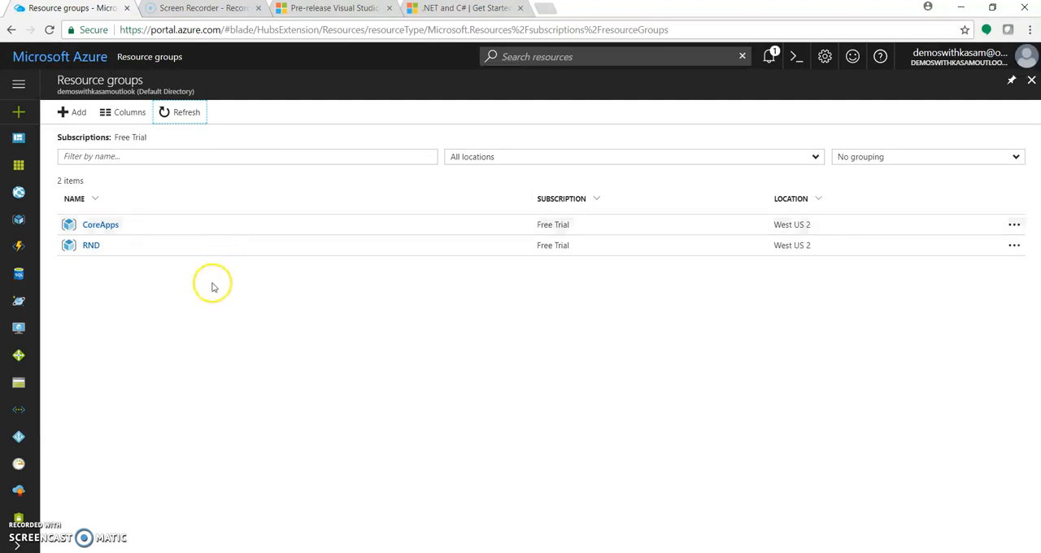
left_click(109, 227)
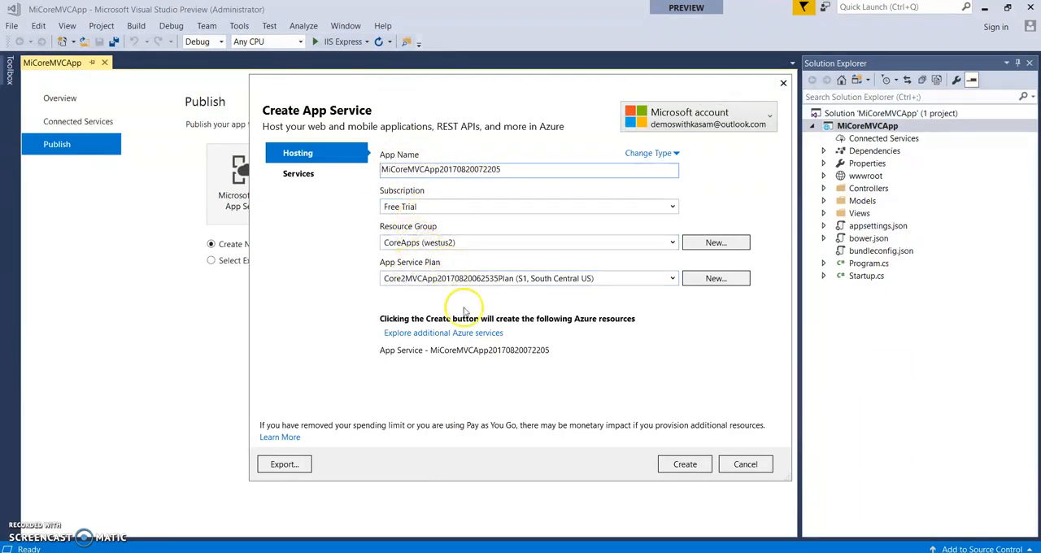
left_click(682, 464)
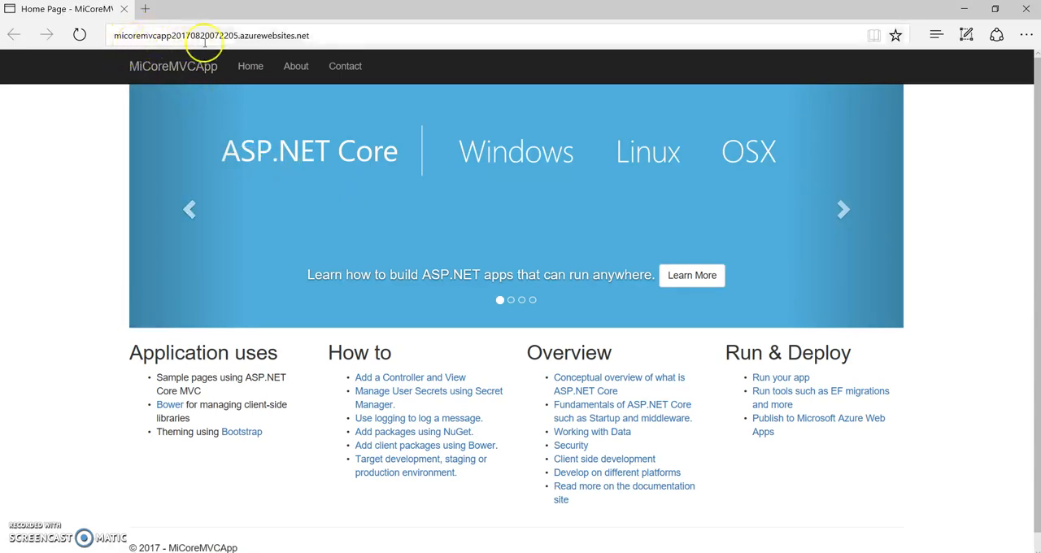
Check the Home and About pages of the site published on azurewebsites.net
left_click(256, 77)
left_click(289, 69)
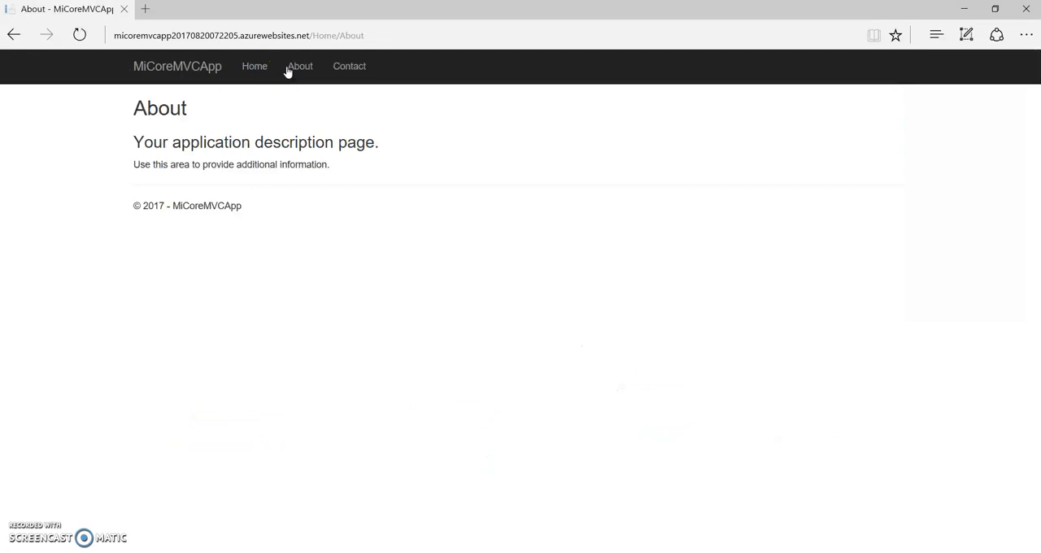
left_click(210, 70)
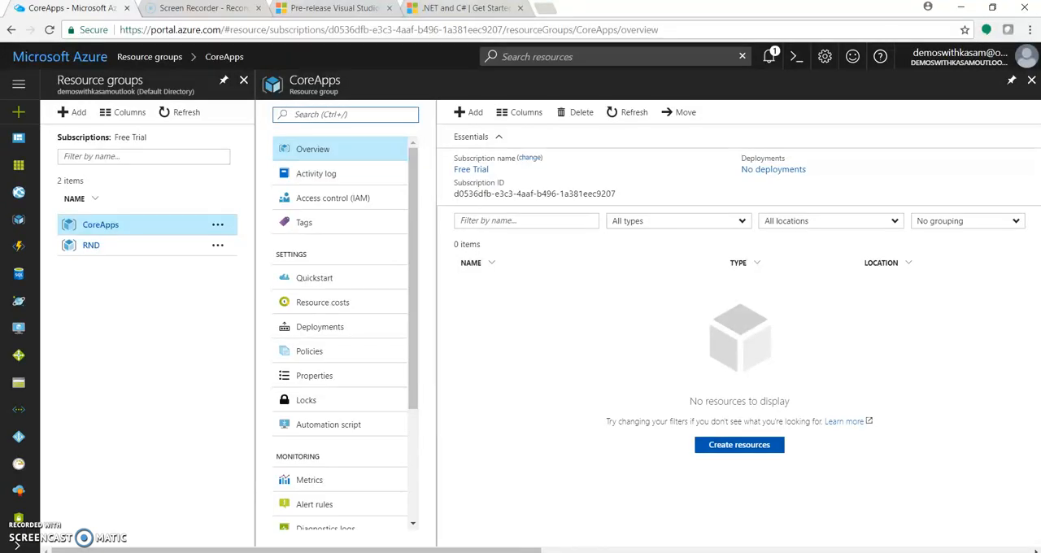
left_click(636, 114)
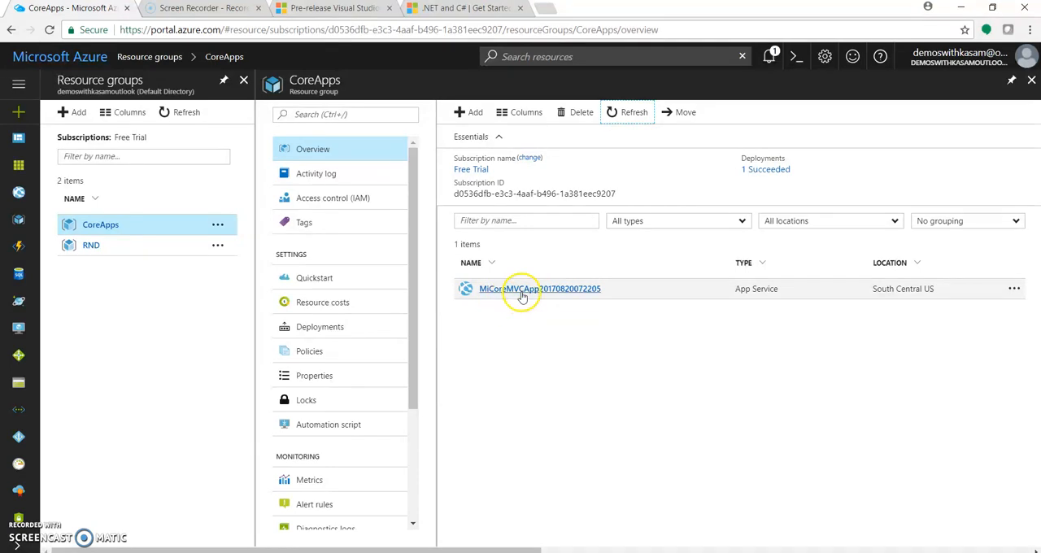
left_click(530, 290)
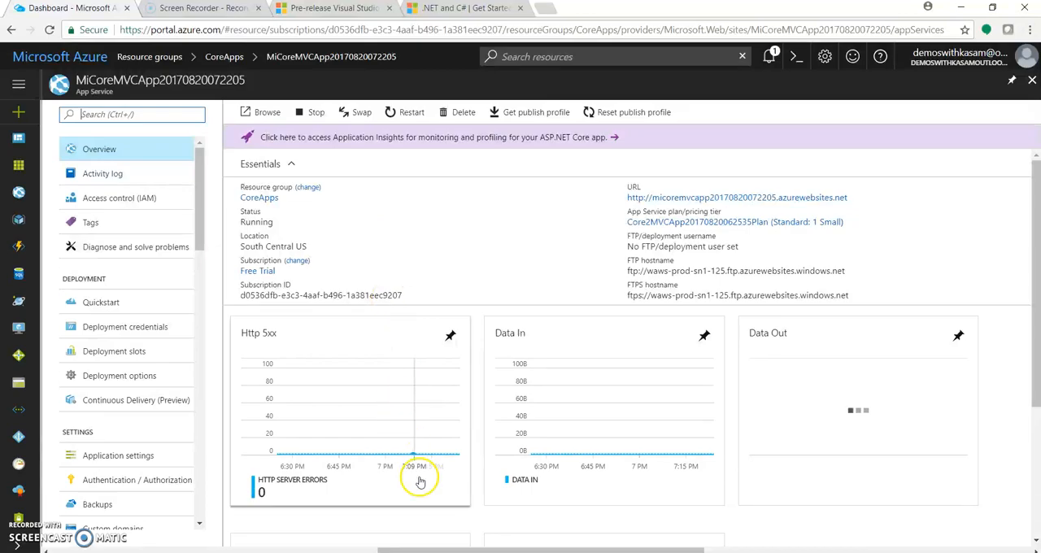
left_click(431, 552)
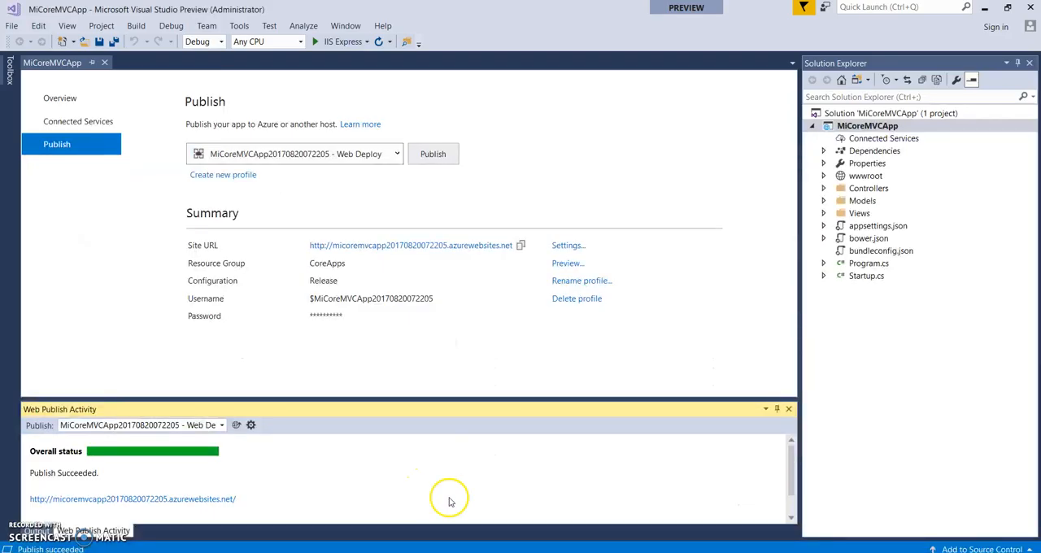